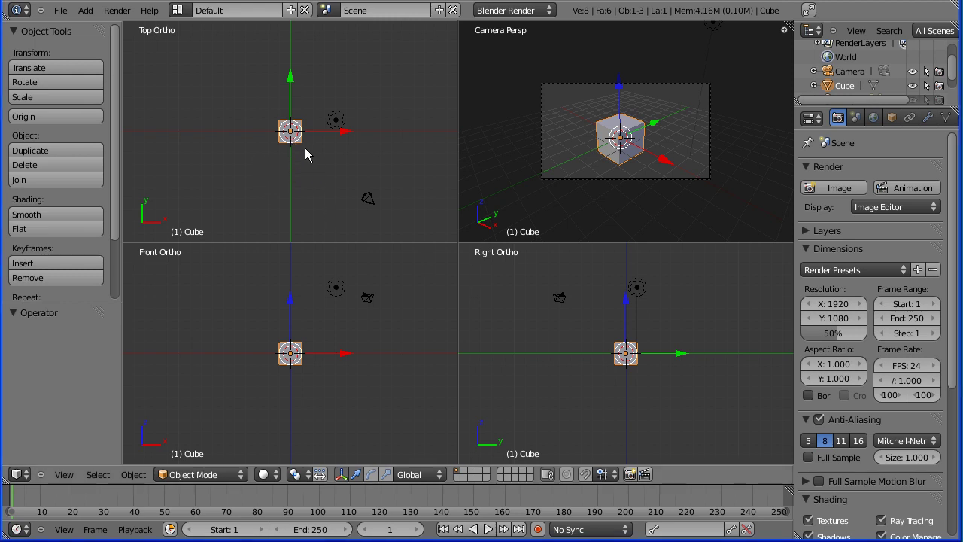
# Step: Hide the cube from the viewports
pyautogui.press('g')
pyautogui.click(320, 151)
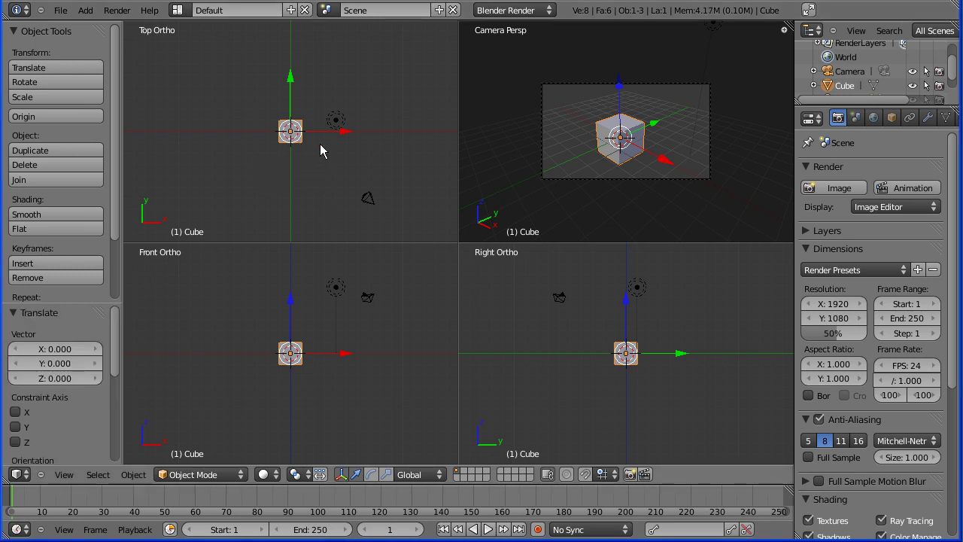
pyautogui.click(912, 86)
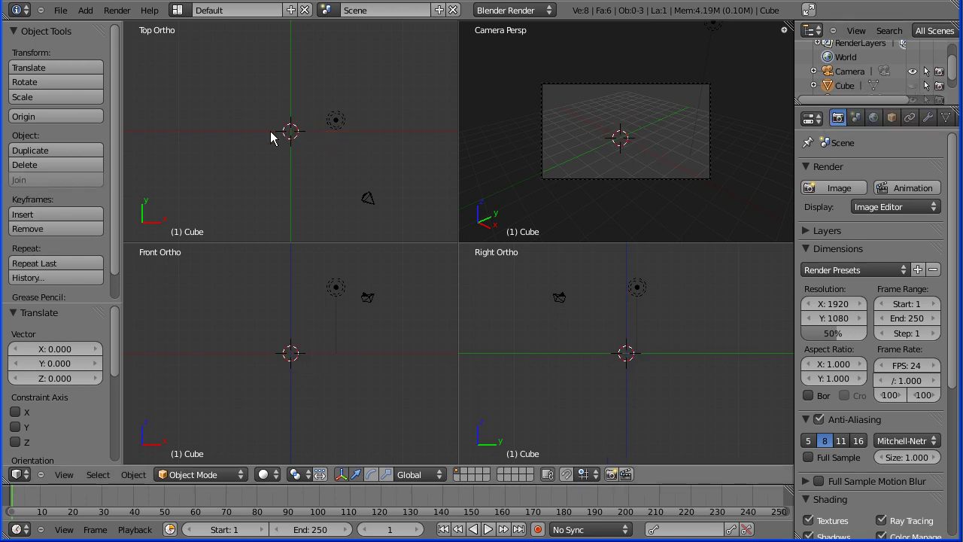
# Step: Add a Path curve at the scene's origin
pyautogui.click(86, 11)
pyautogui.moveTo(94, 27)
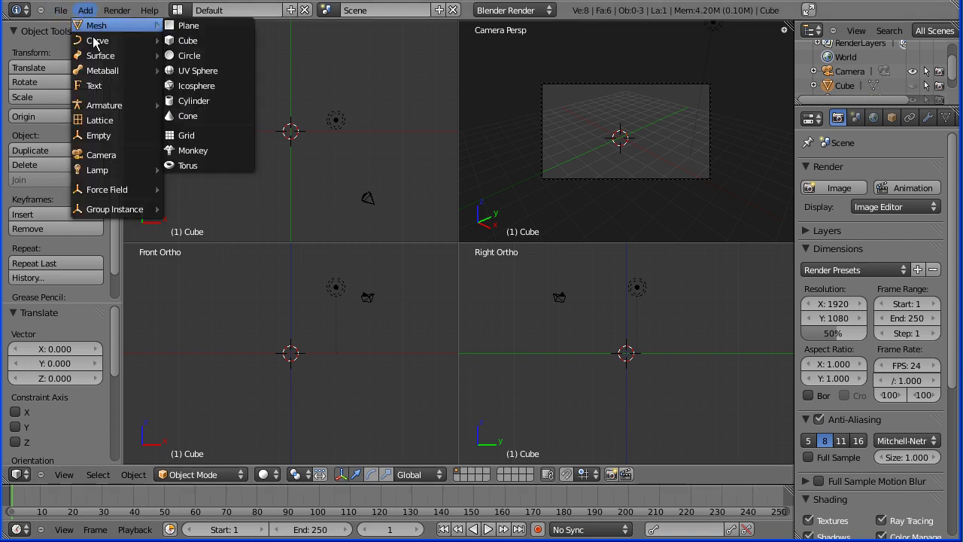
pyautogui.moveTo(97, 44)
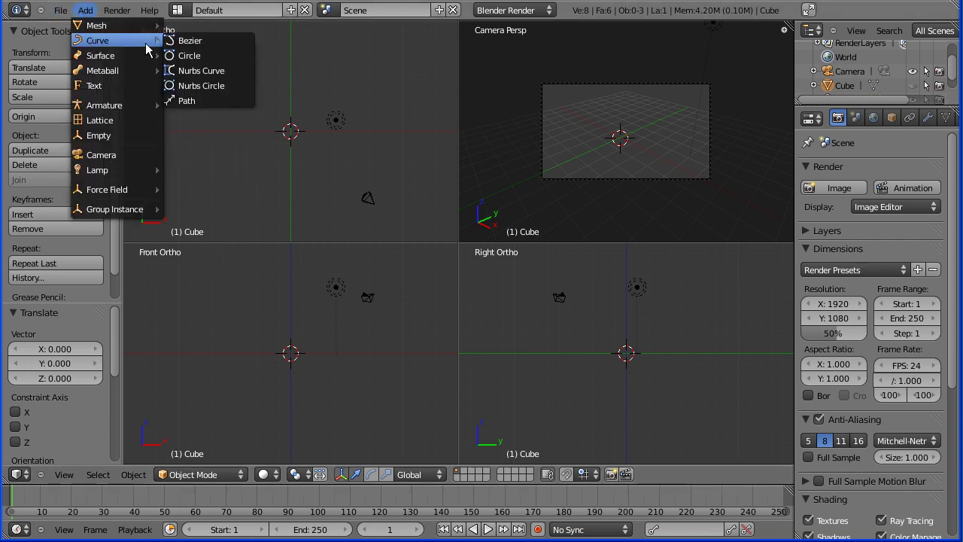
pyautogui.click(199, 101)
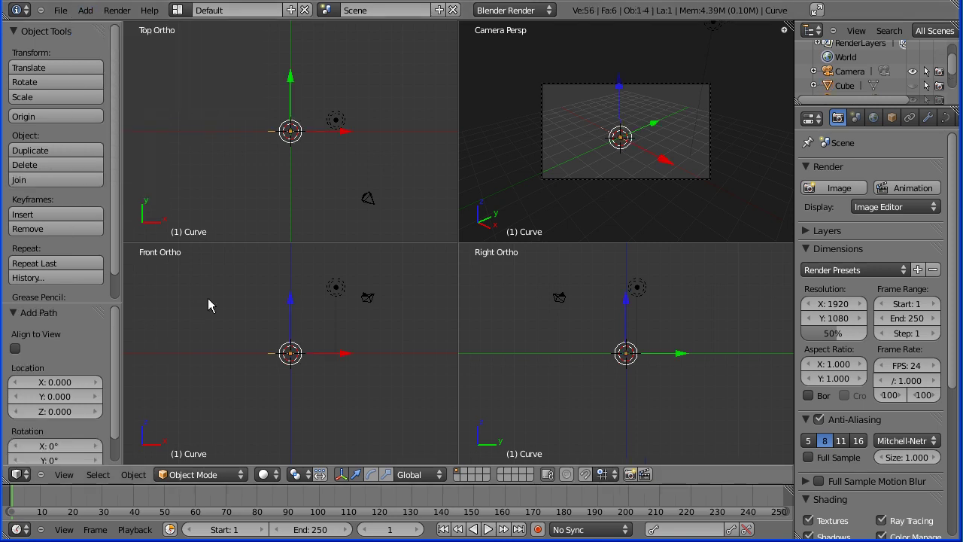
# Step: In Edit Mode, move the path's first point about 11 units along negative X and its second point about -5.6 in X and 8.8 in Z
pyautogui.click(218, 475)
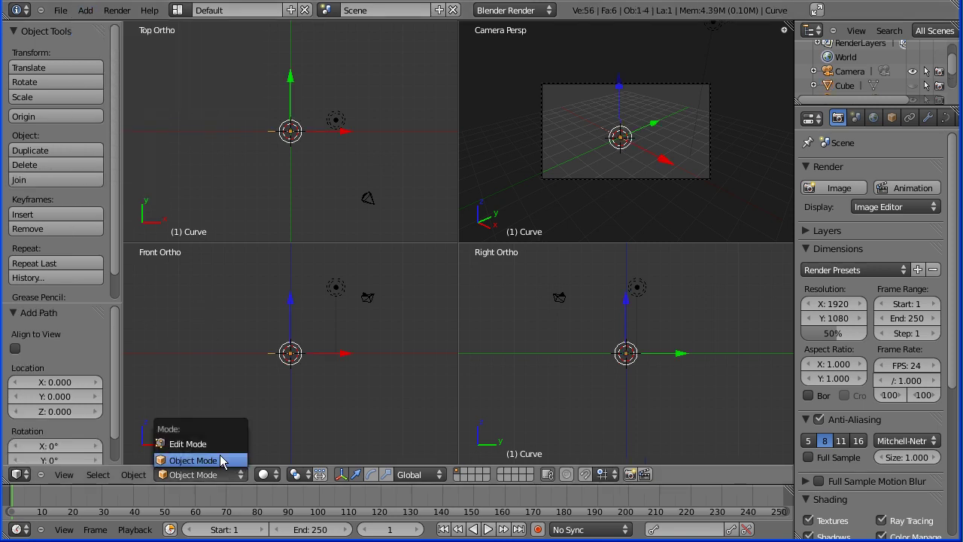
pyautogui.click(222, 448)
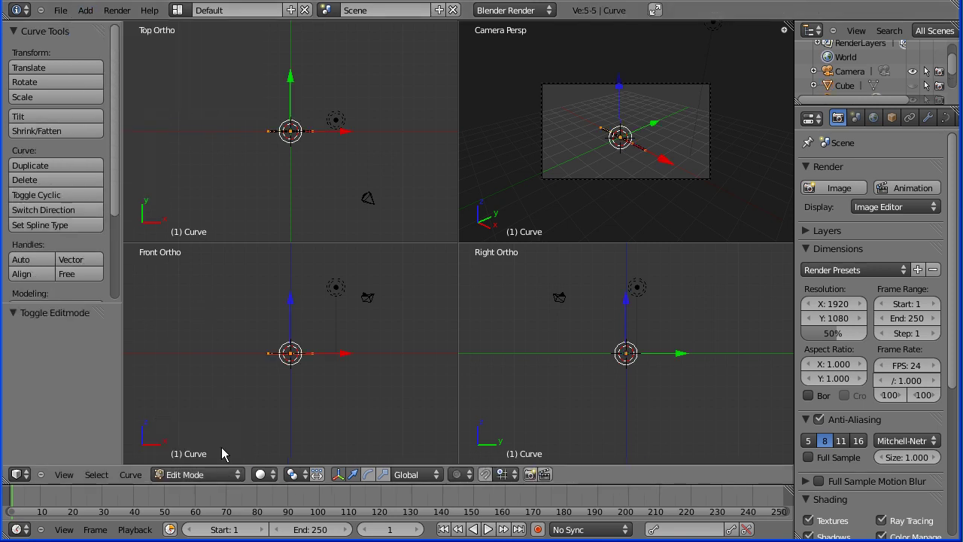
pyautogui.rightClick(269, 132)
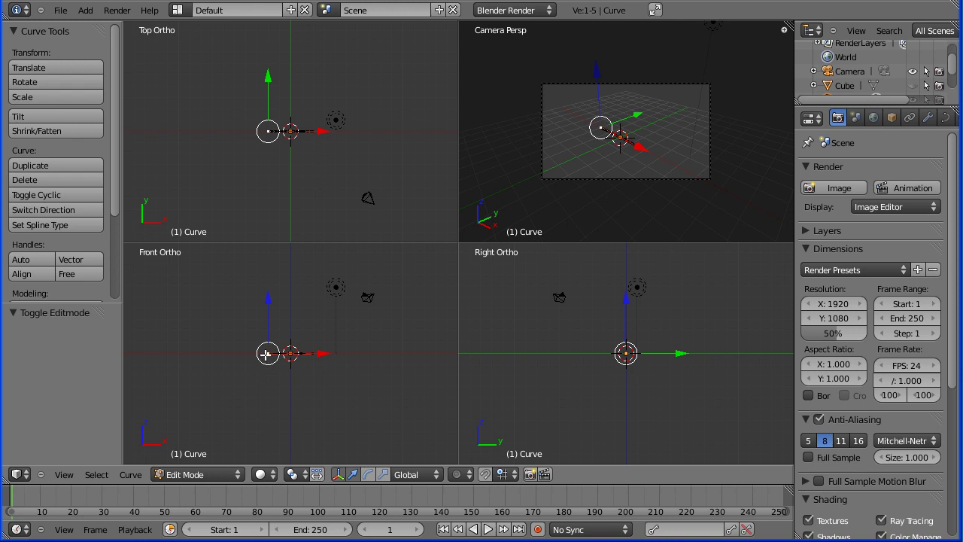
pyautogui.moveTo(267, 355); pyautogui.dragTo(142, 354, button='right')
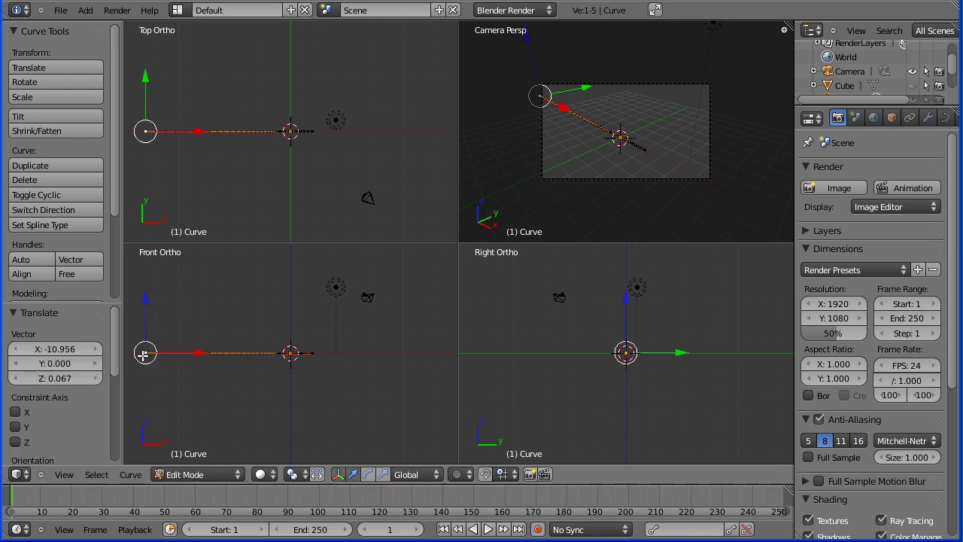
pyautogui.rightClick(280, 352)
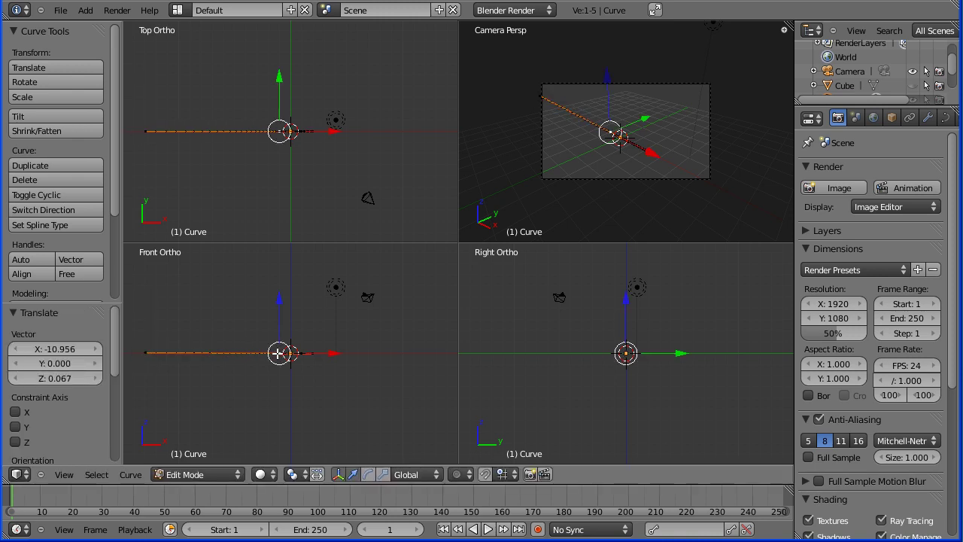
pyautogui.moveTo(278, 353); pyautogui.dragTo(217, 256, button='right')
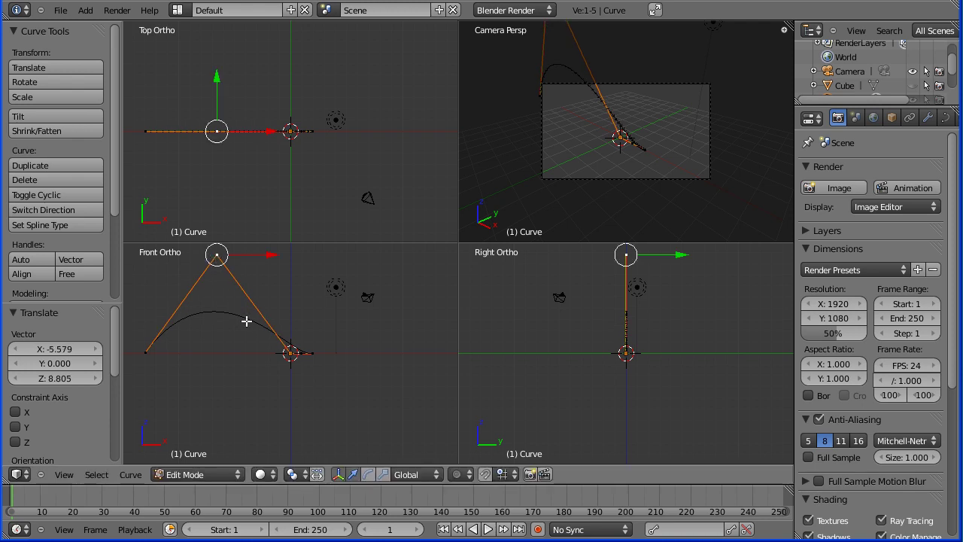
# Step: Move the path's fourth point about 7.6 in X and -8 in Z, and its end point about 11.3 in X and 6.5 in Z
pyautogui.rightClick(301, 352)
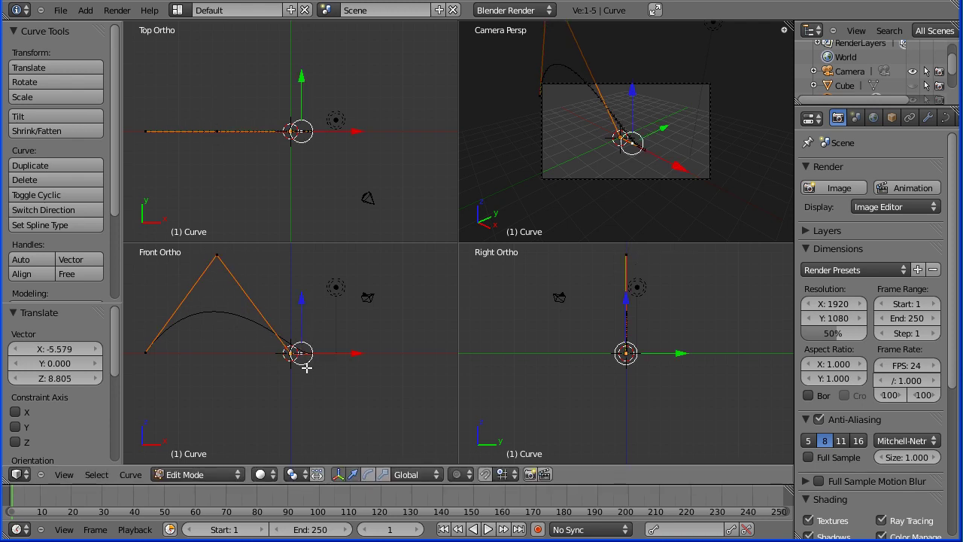
pyautogui.moveTo(304, 369); pyautogui.dragTo(386, 459, button='right')
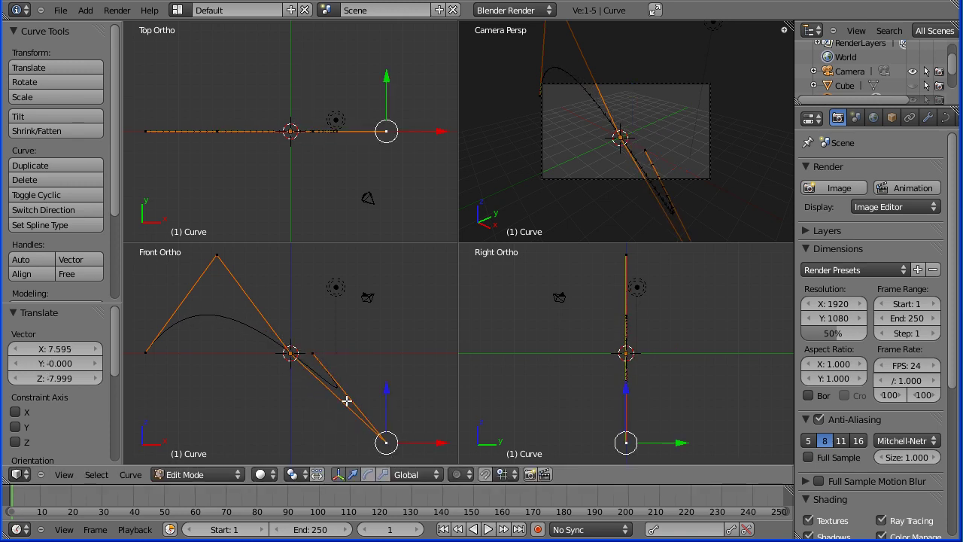
pyautogui.rightClick(314, 352)
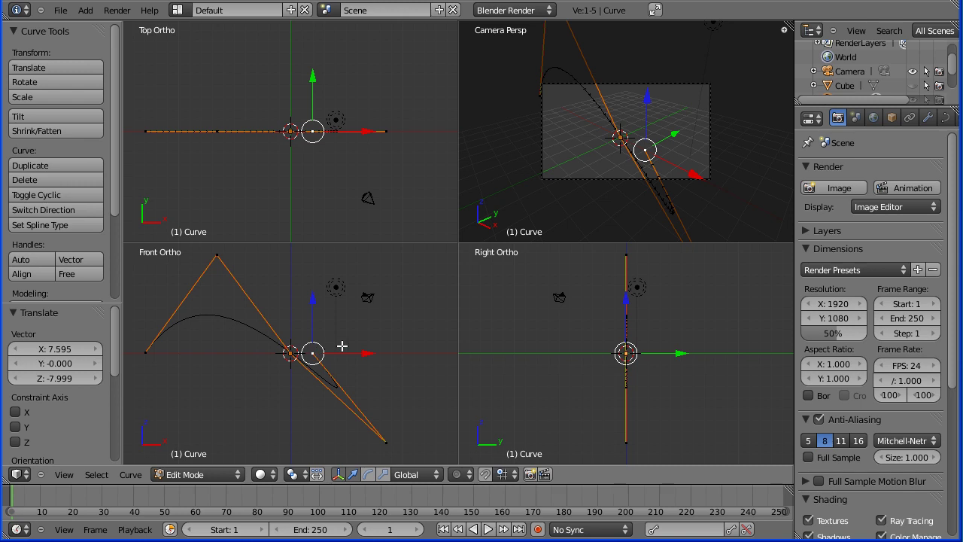
pyautogui.moveTo(338, 347); pyautogui.dragTo(464, 276, button='right')
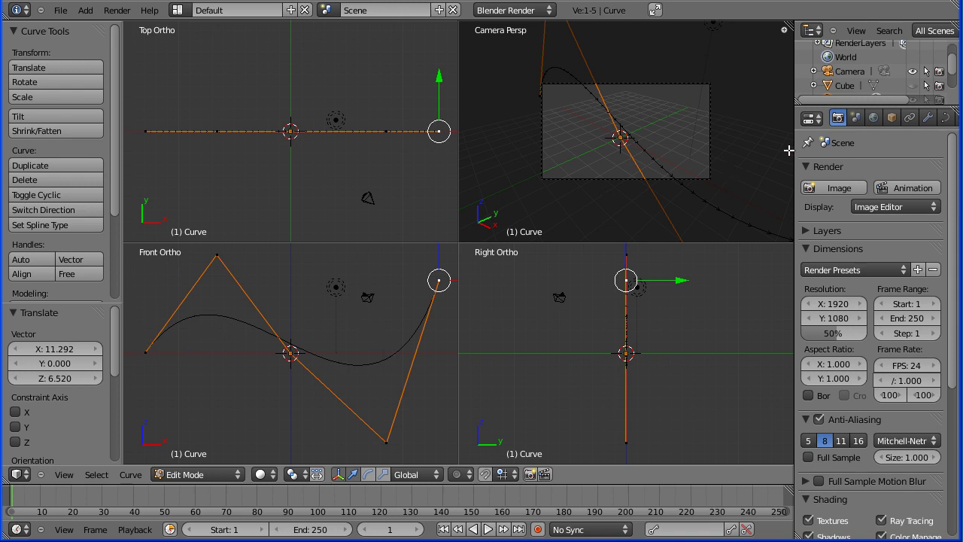
# Step: Select the cube, make it visible again, and widen the properties area
pyautogui.click(843, 85)
pyautogui.click(913, 86)
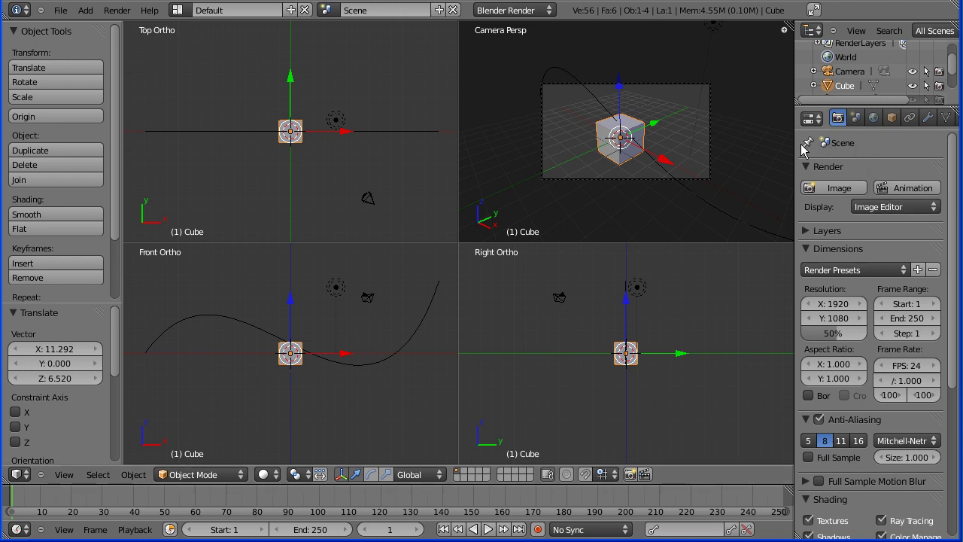
pyautogui.moveTo(796, 150); pyautogui.dragTo(743, 143)
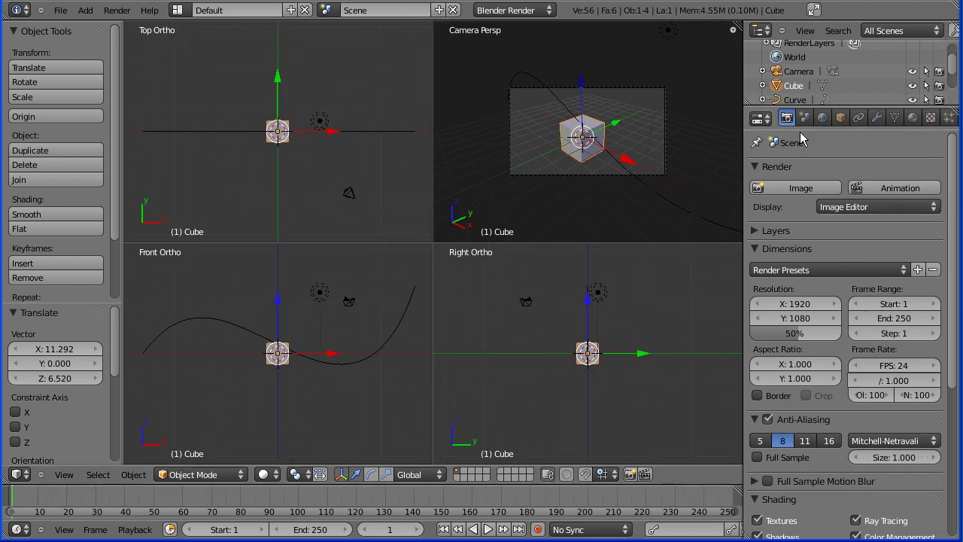
# Step: Add a Follow Path constraint to the cube with Curve as its target and Follow Curve enabled
pyautogui.click(858, 119)
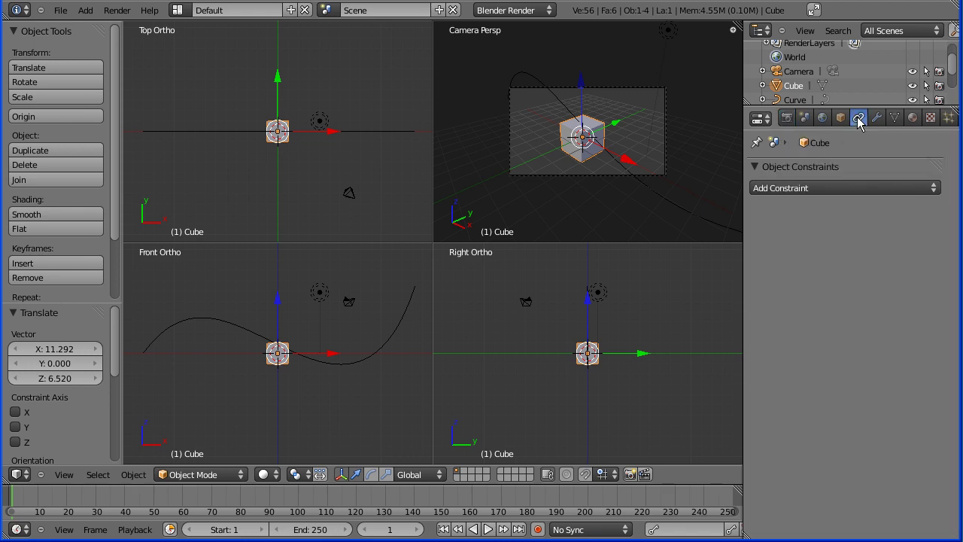
pyautogui.click(925, 190)
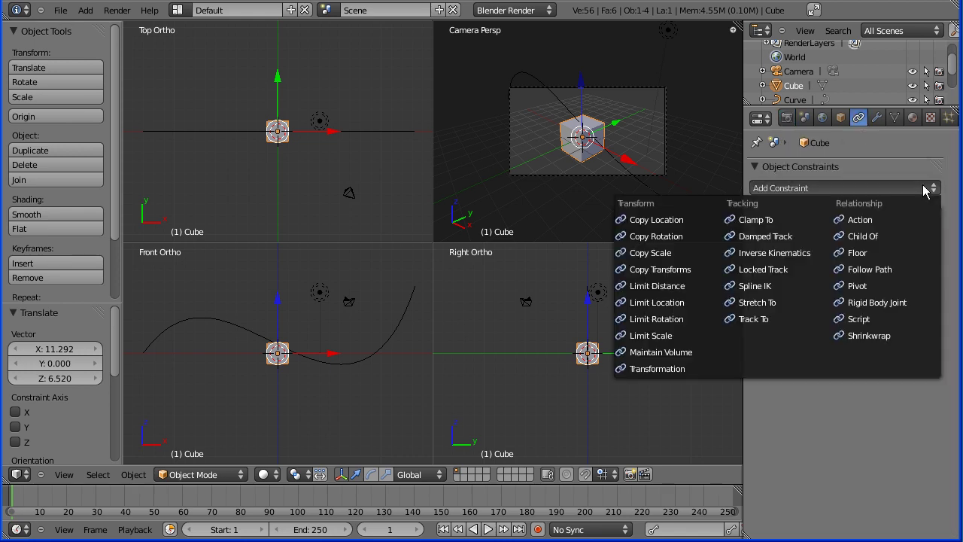
pyautogui.click(865, 270)
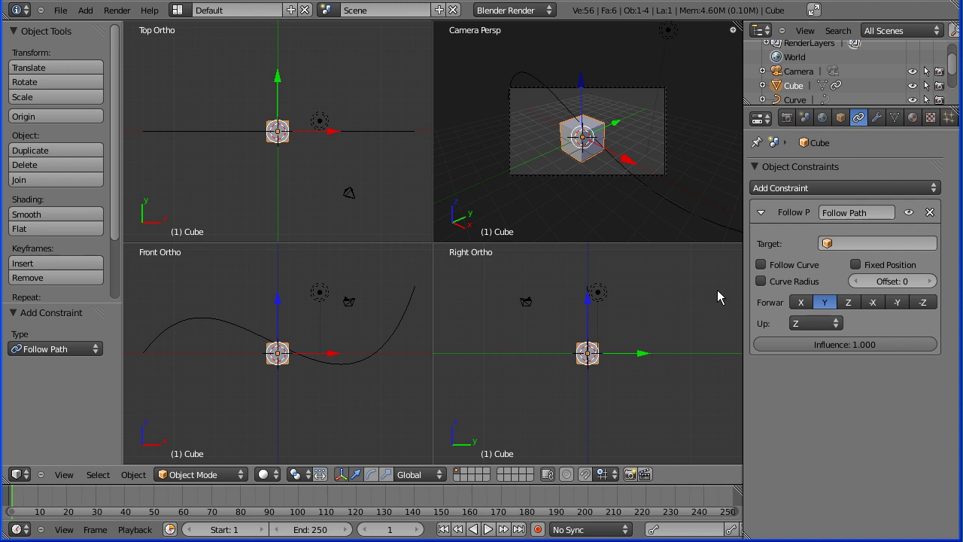
pyautogui.click(826, 245)
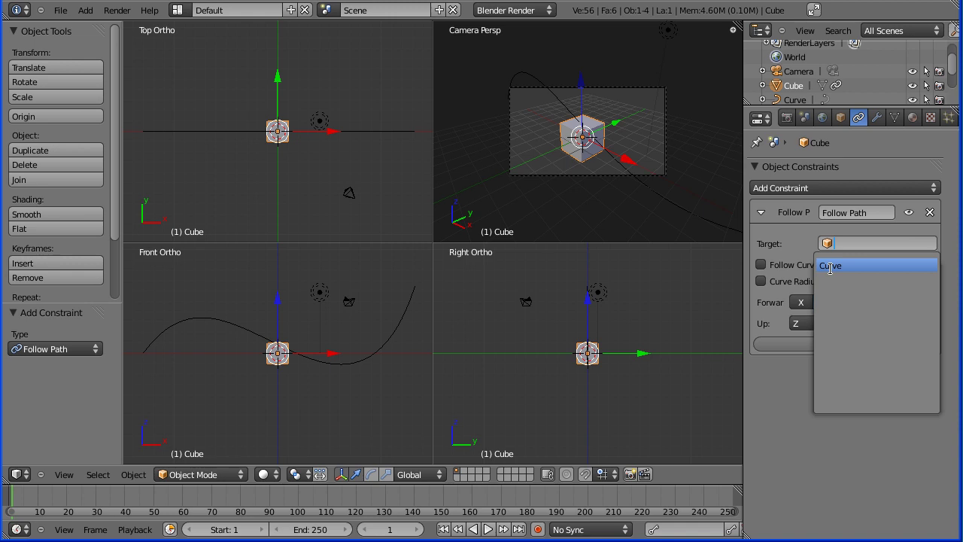
pyautogui.click(830, 266)
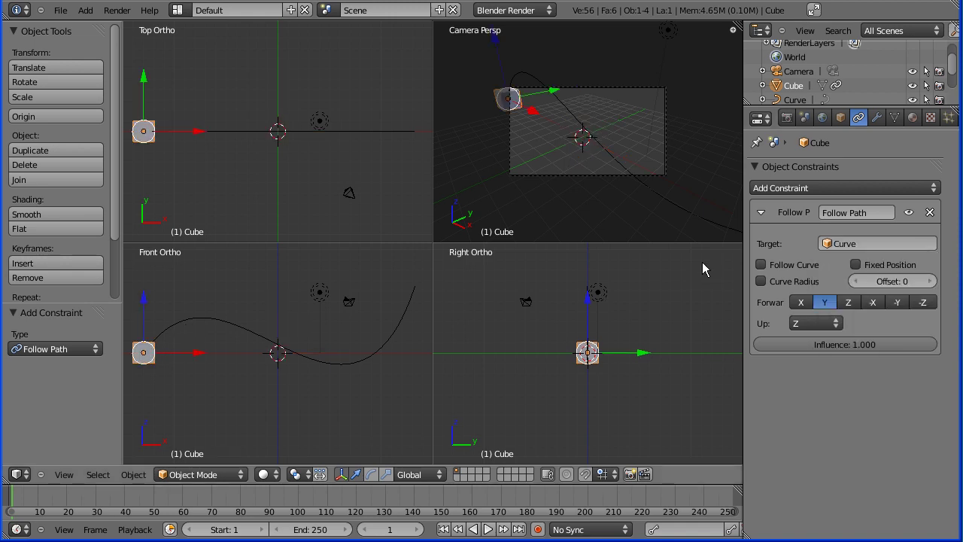
pyautogui.click(762, 266)
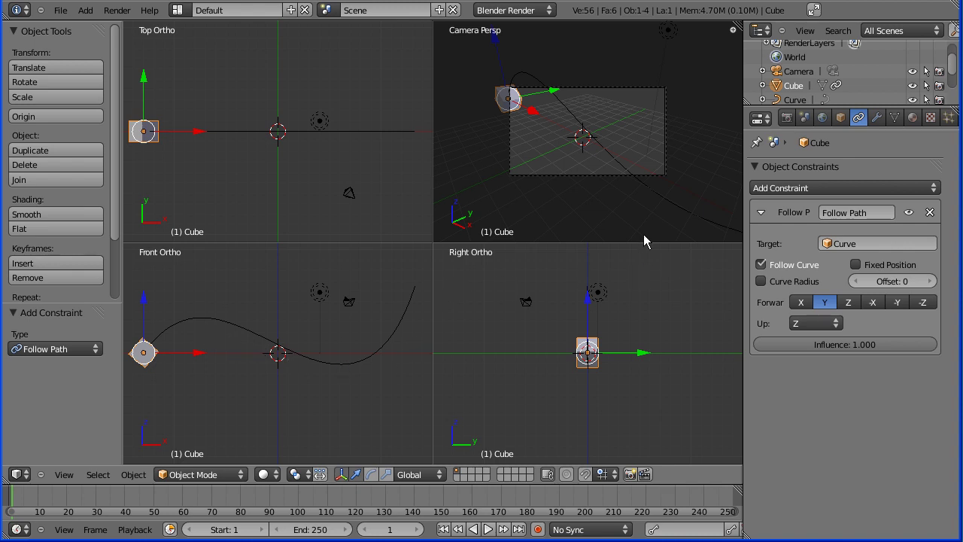
# Step: Select the curve, play the animation briefly to check the cube's motion, and return to frame 1
pyautogui.rightClick(374, 358)
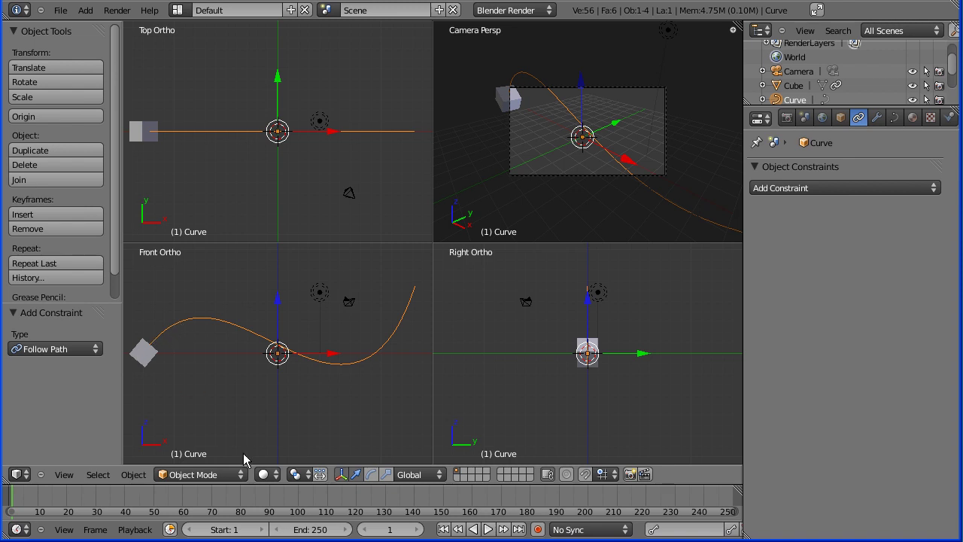
pyautogui.click(487, 530)
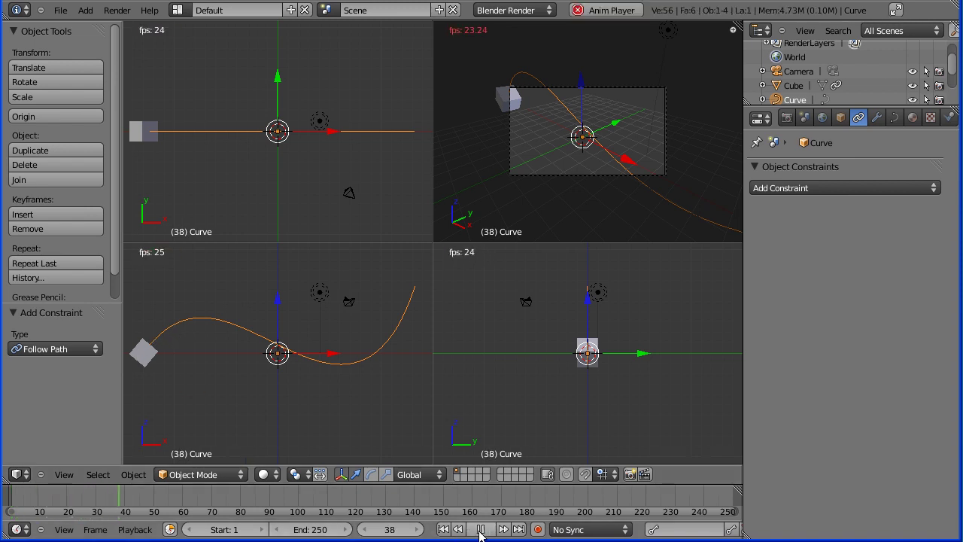
pyautogui.click(480, 531)
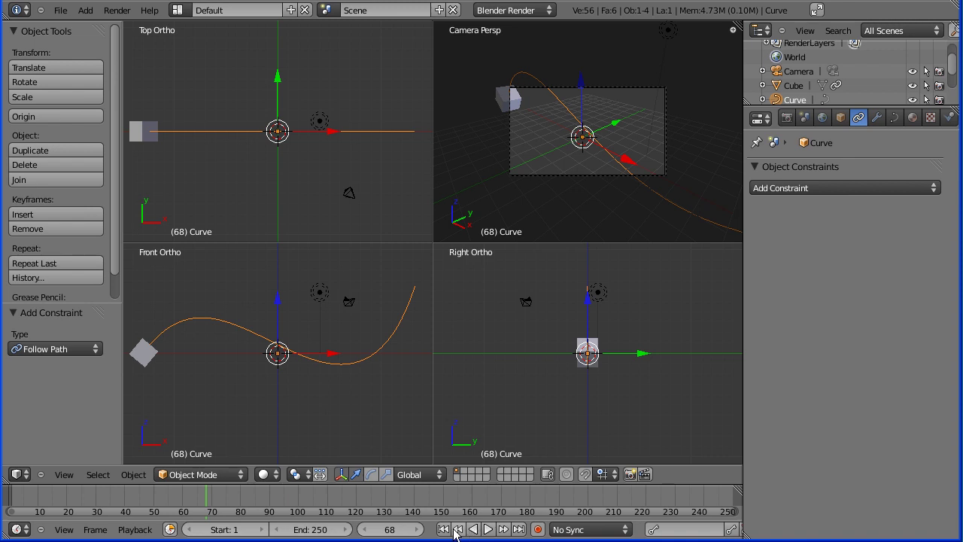
pyautogui.click(445, 530)
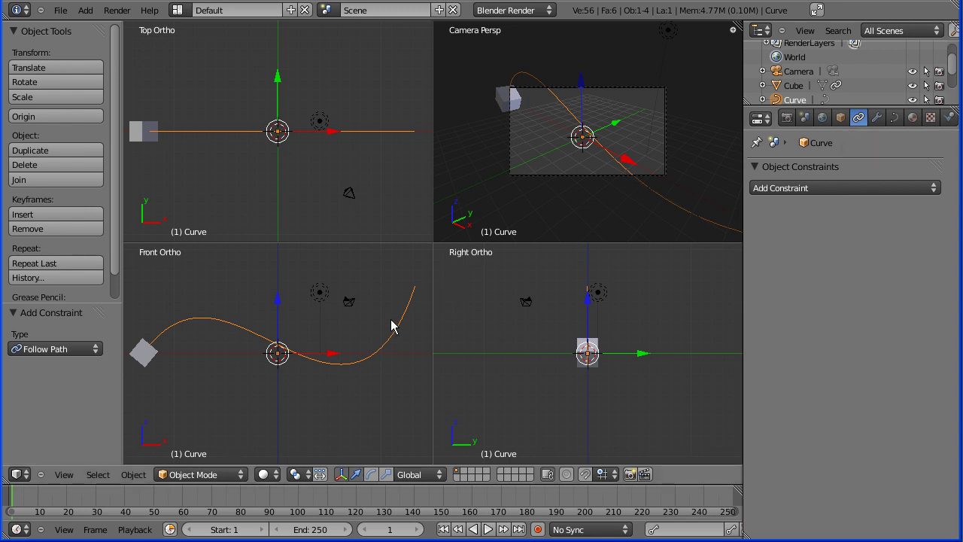
# Step: Show the curve's Path Animation settings and set the scene's end frame to 50
pyautogui.click(840, 118)
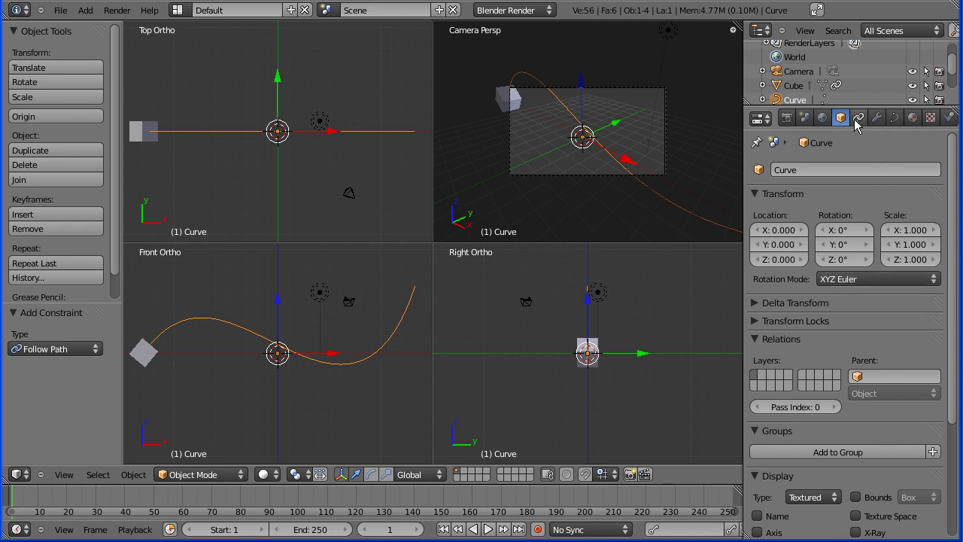
pyautogui.click(895, 121)
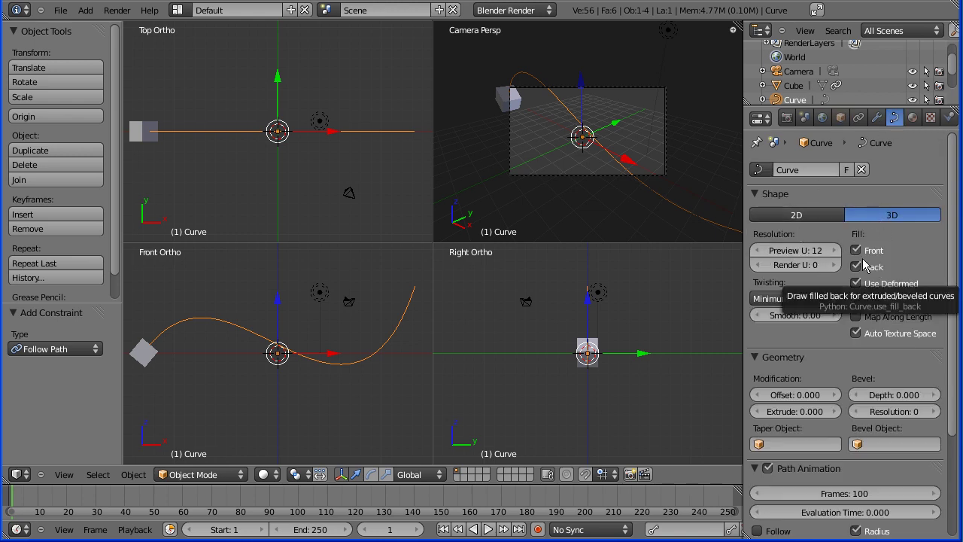
pyautogui.moveTo(955, 278); pyautogui.dragTo(961, 364)
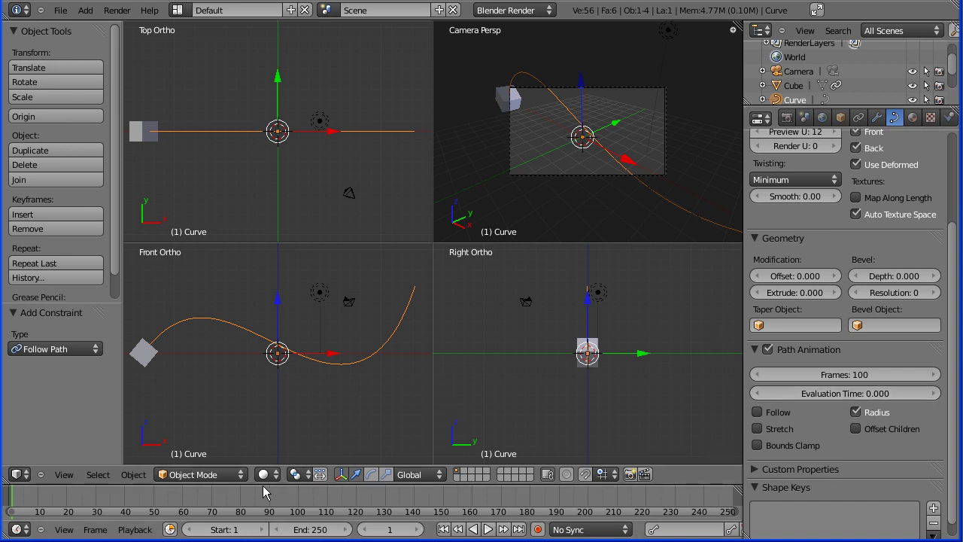
pyautogui.click(321, 531)
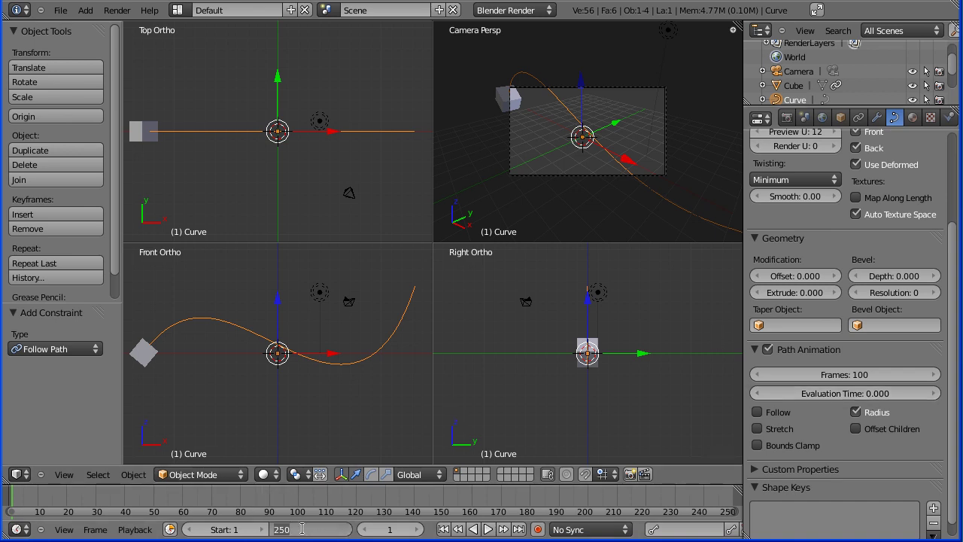
pyautogui.write('50')
pyautogui.press('Return')
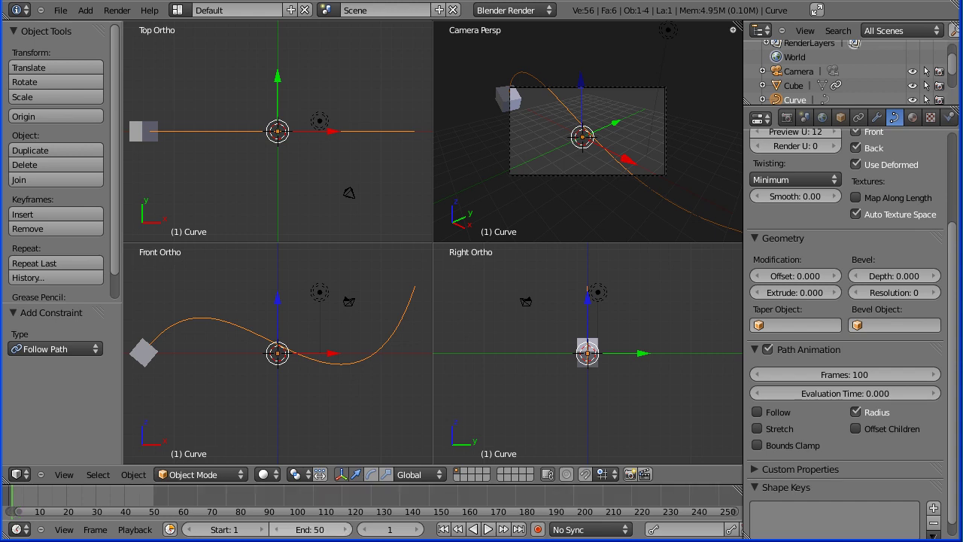
# Step: Set the curve's Path Animation length to 50 frames
pyautogui.click(858, 375)
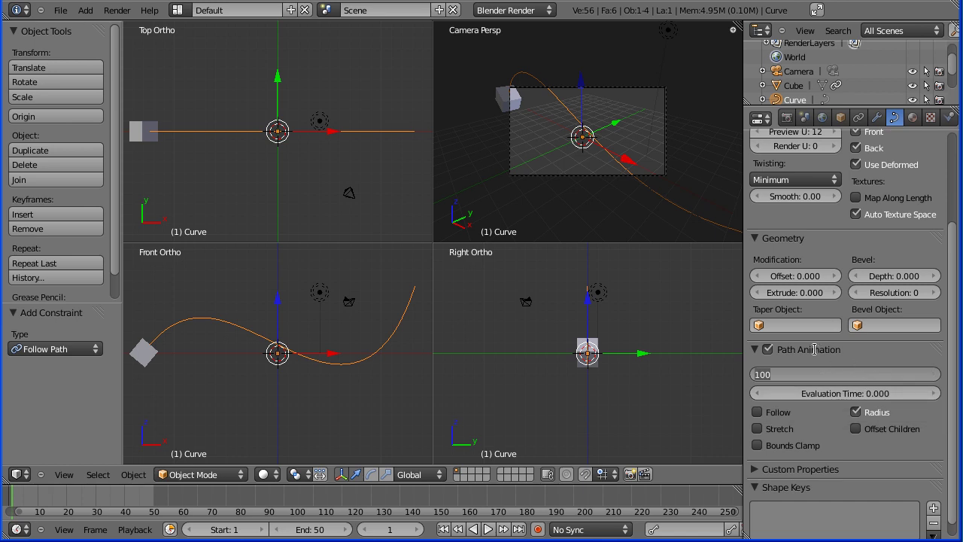
pyautogui.write('50')
pyautogui.press('Return')
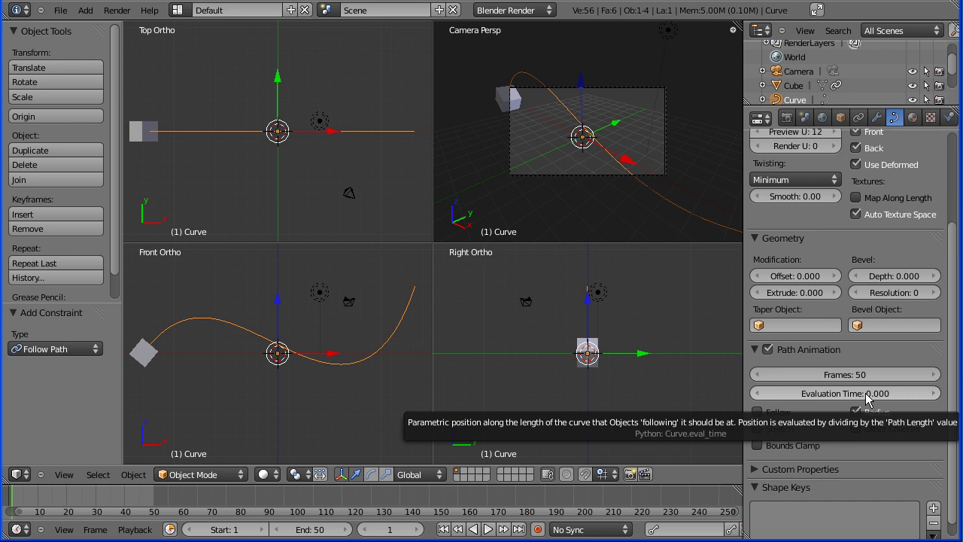
# Step: Insert a keyframe on the curve's Evaluation Time at 0 on frame 1, and go to the end frame, 50
pyautogui.rightClick(867, 395)
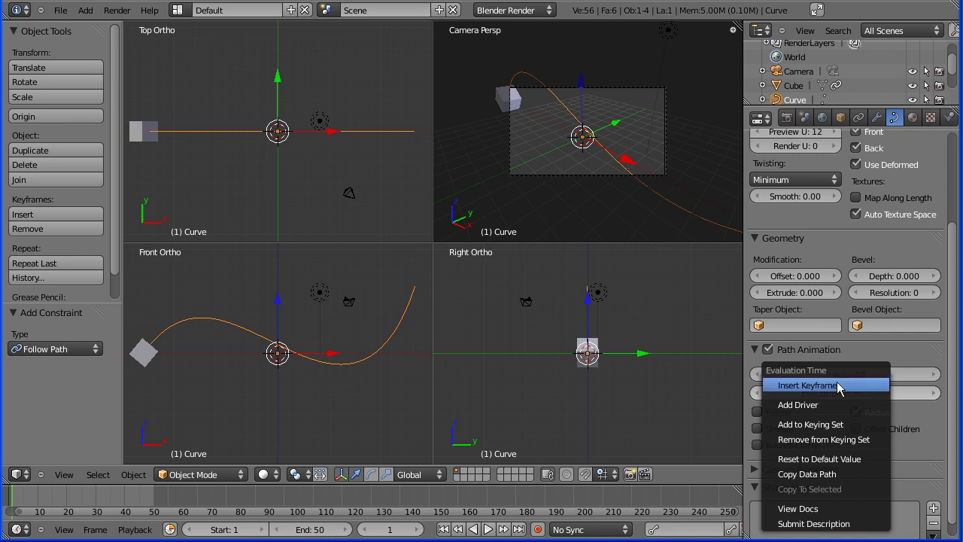
pyautogui.click(837, 386)
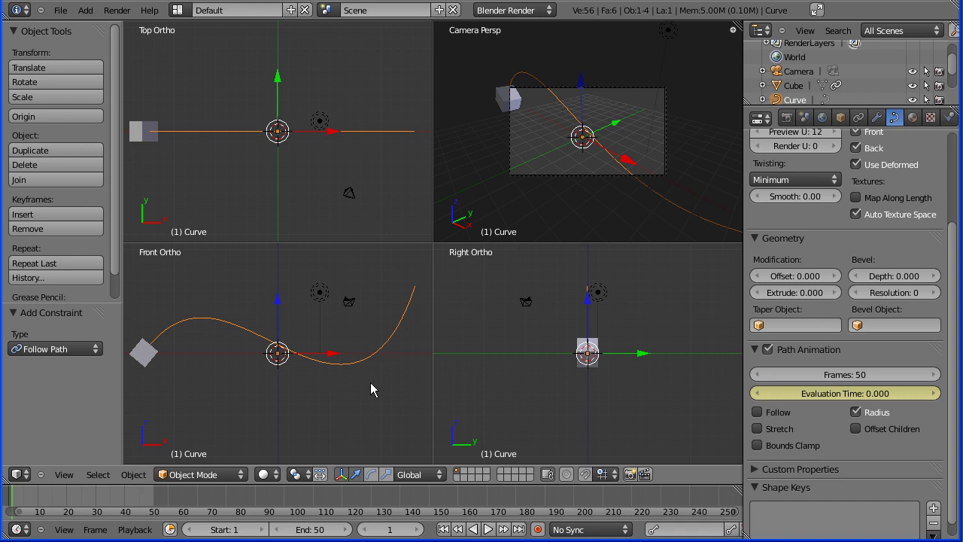
pyautogui.click(519, 529)
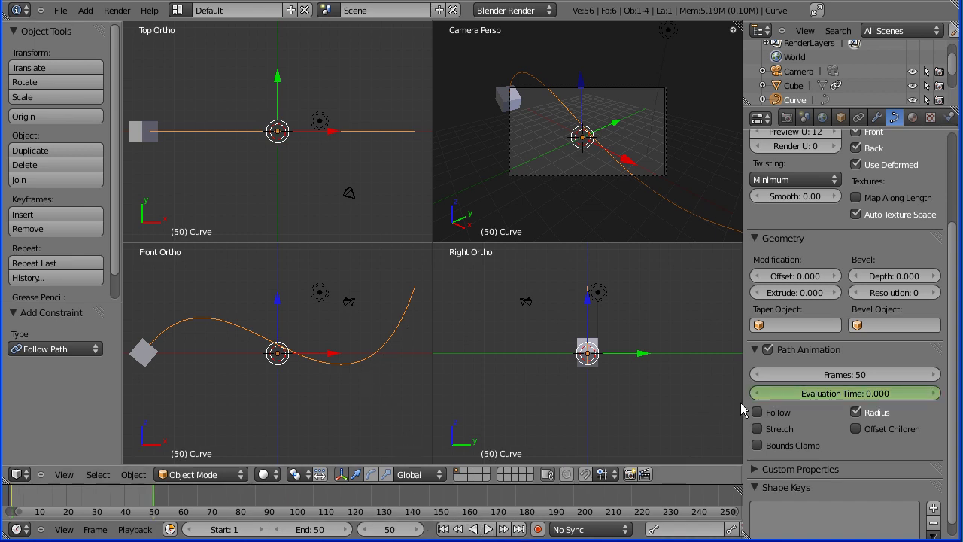
# Step: Set the curve's Evaluation Time to 30 to try out the cube's position on the path
pyautogui.click(814, 392)
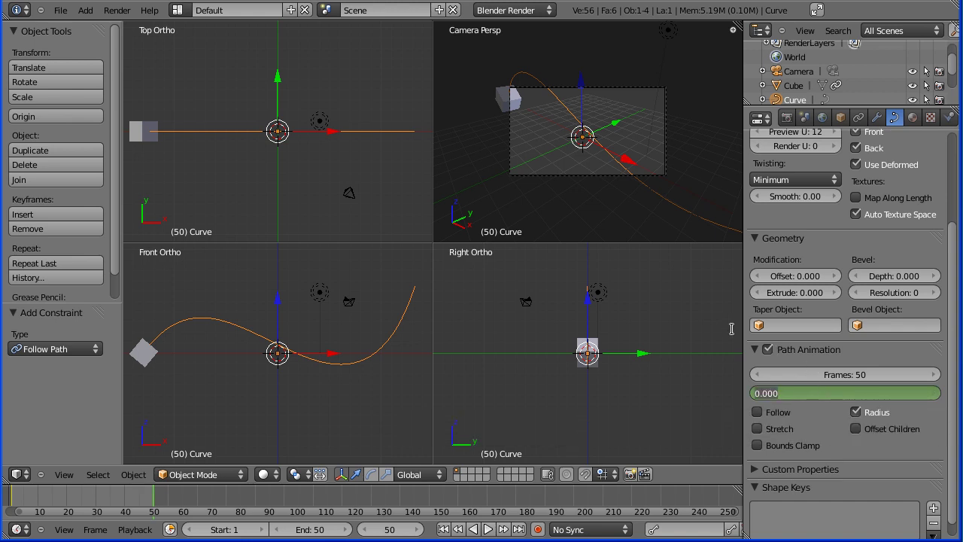
pyautogui.write('30')
pyautogui.press('Return')
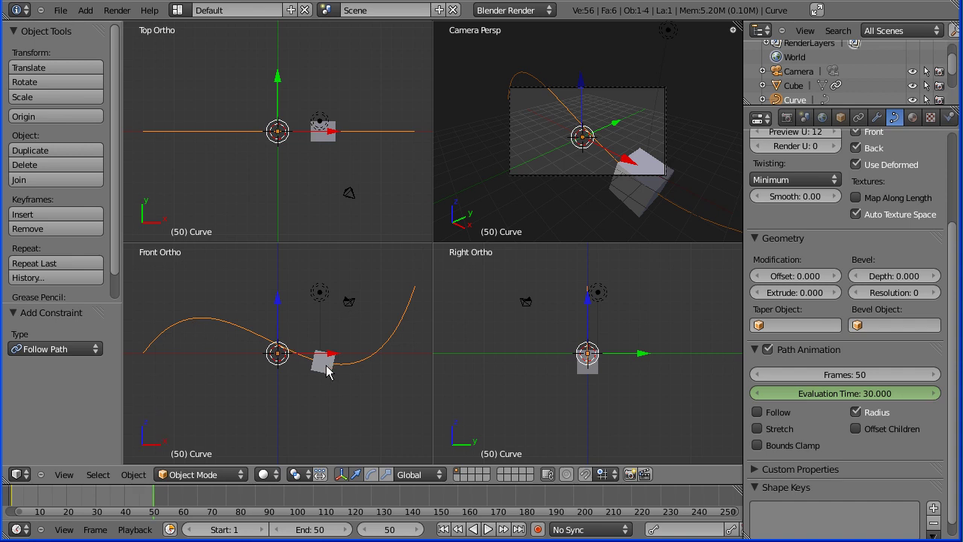
# Step: Set the curve's Evaluation Time to 40 and insert a keyframe for it at frame 50
pyautogui.click(854, 394)
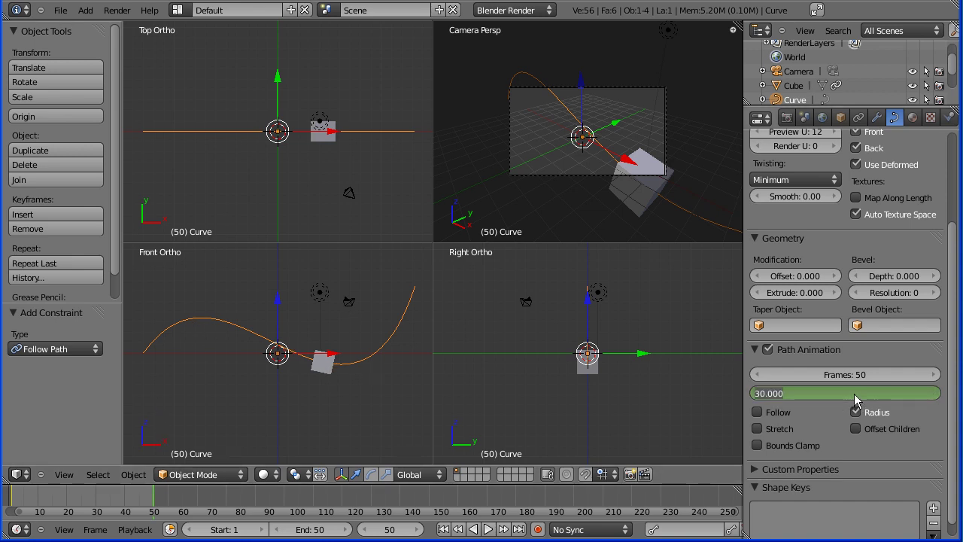
pyautogui.write('40')
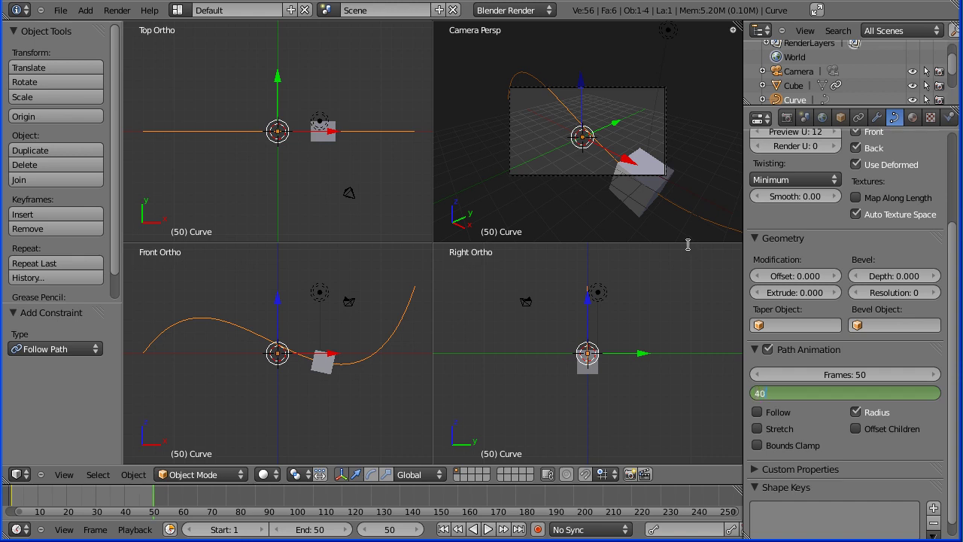
pyautogui.press('Return')
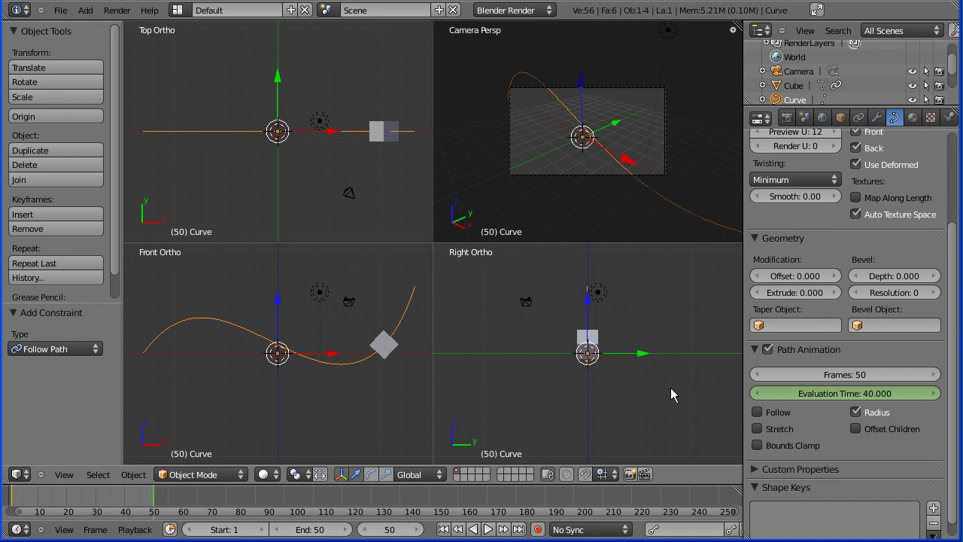
pyautogui.rightClick(822, 393)
pyautogui.click(824, 399)
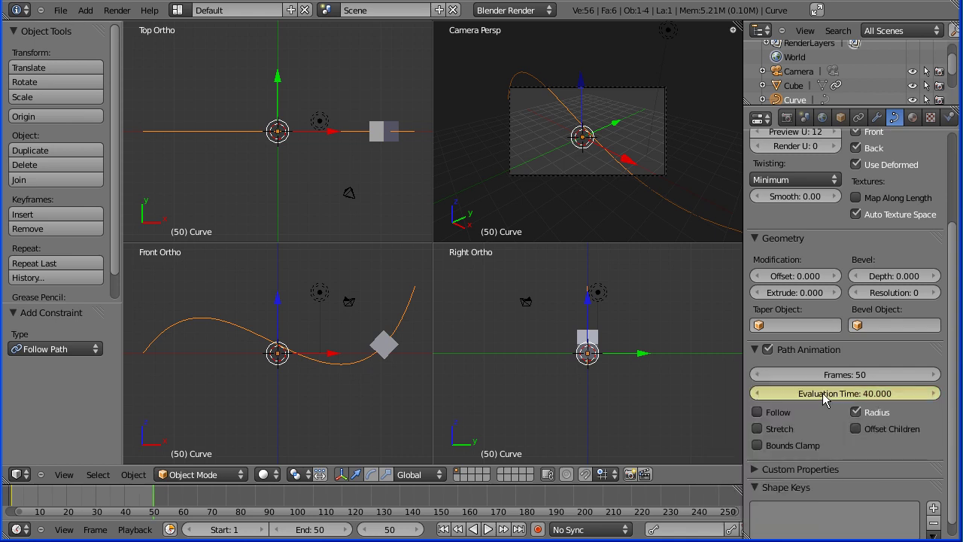
# Step: Play the animation from frame 1 to check the cube's motion between the two keyframes, and stop playback
pyautogui.click(443, 530)
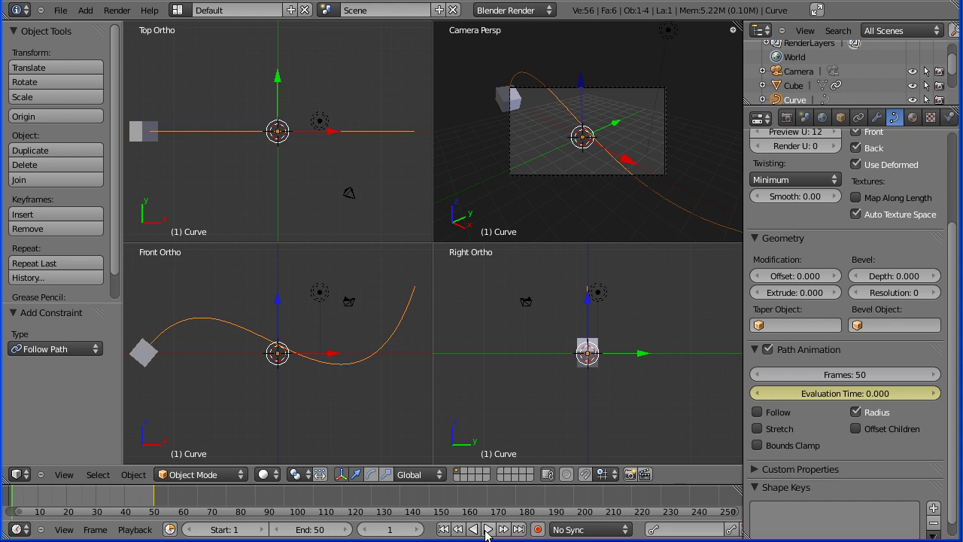
pyautogui.click(487, 530)
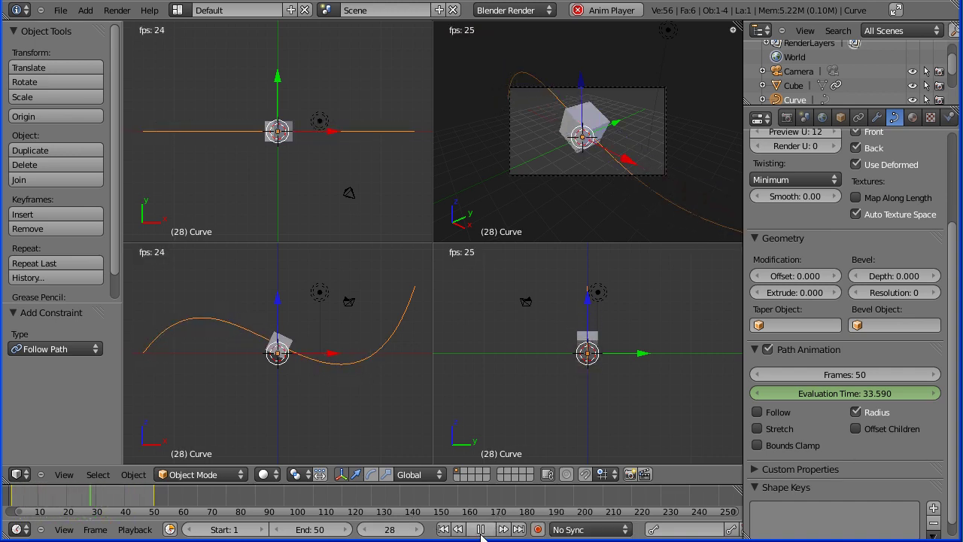
pyautogui.hotkey('alt', 'a')
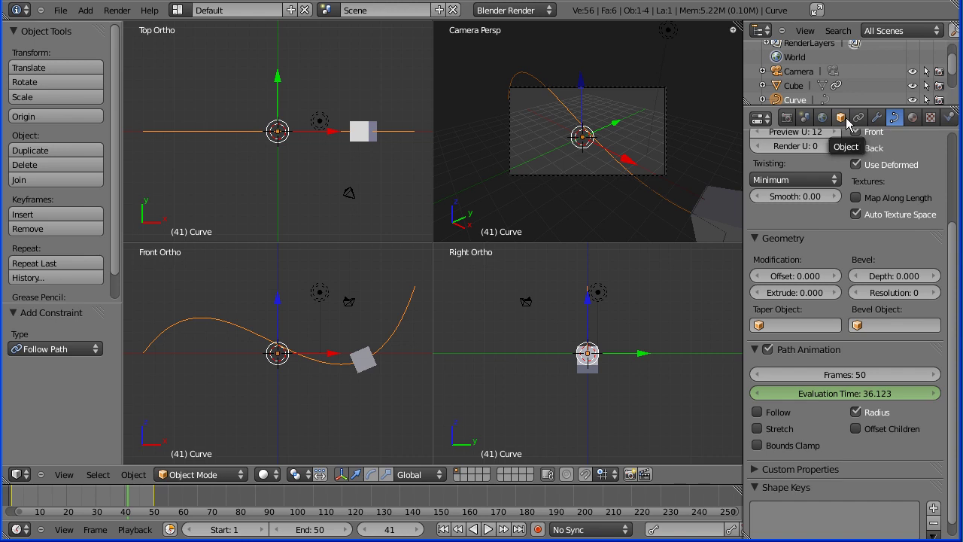
# Step: Switch the Properties area to the Graph Editor, hide its channel list, and fit the whole animation curve in view
pyautogui.click(759, 121)
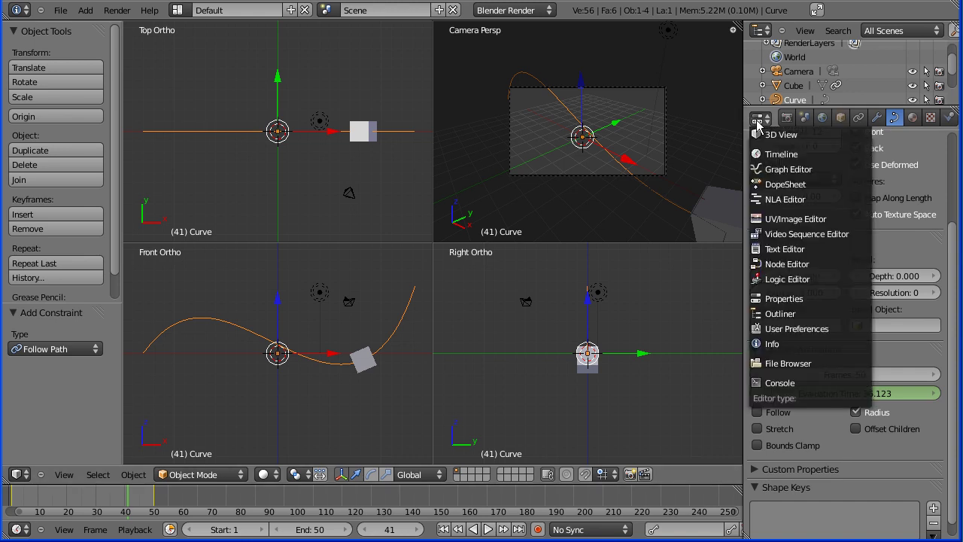
pyautogui.click(790, 169)
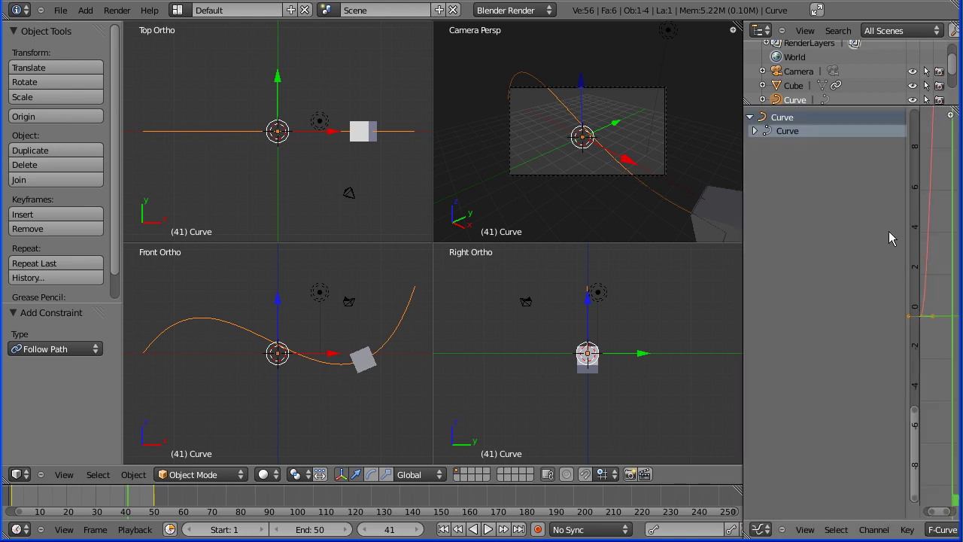
pyautogui.moveTo(906, 232); pyautogui.dragTo(727, 235)
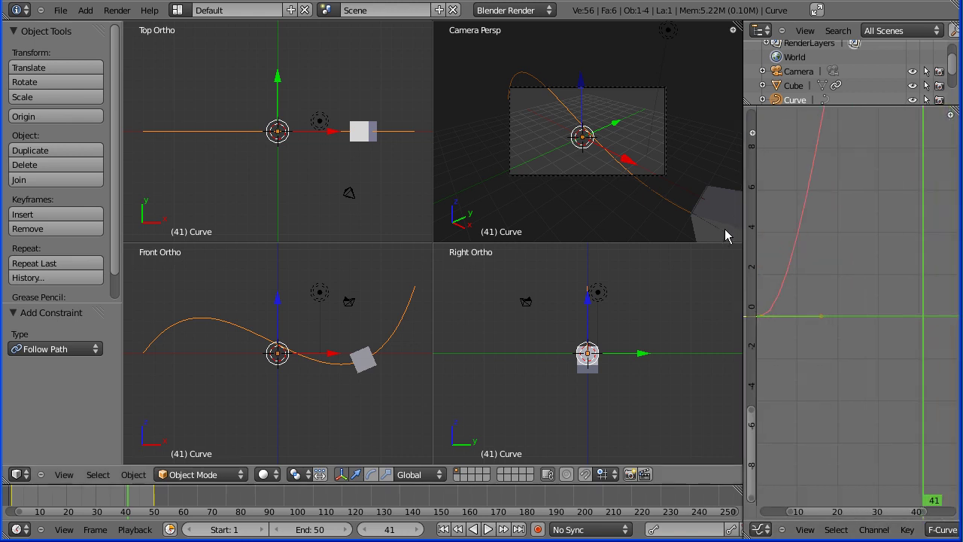
pyautogui.click(805, 529)
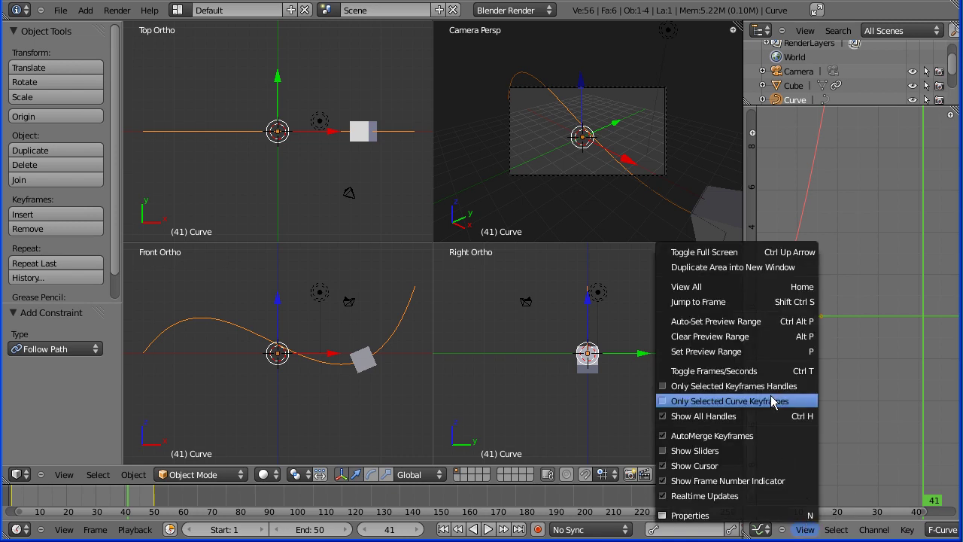
pyautogui.click(760, 286)
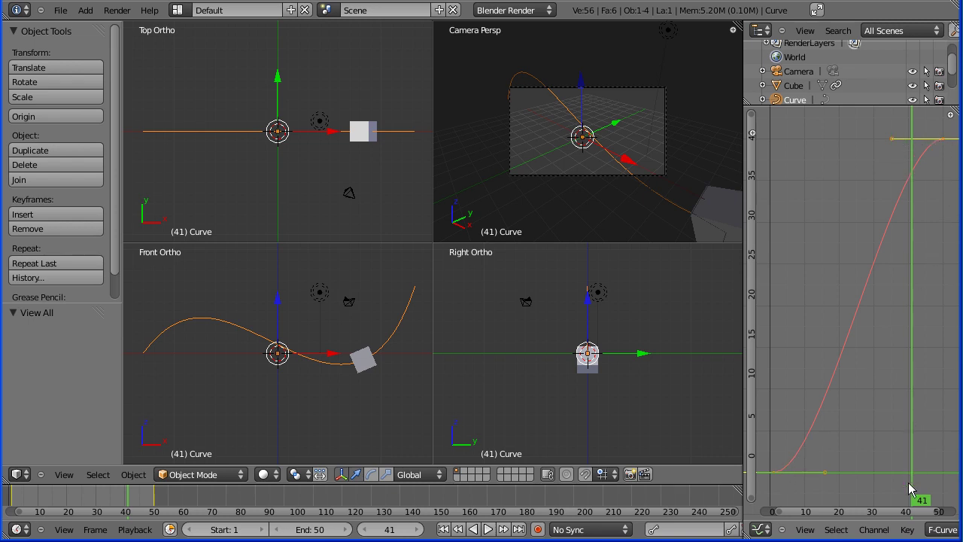
# Step: Change the interpolation mode of the Evaluation Time keyframes to Linear
pyautogui.click(805, 530)
pyautogui.click(909, 529)
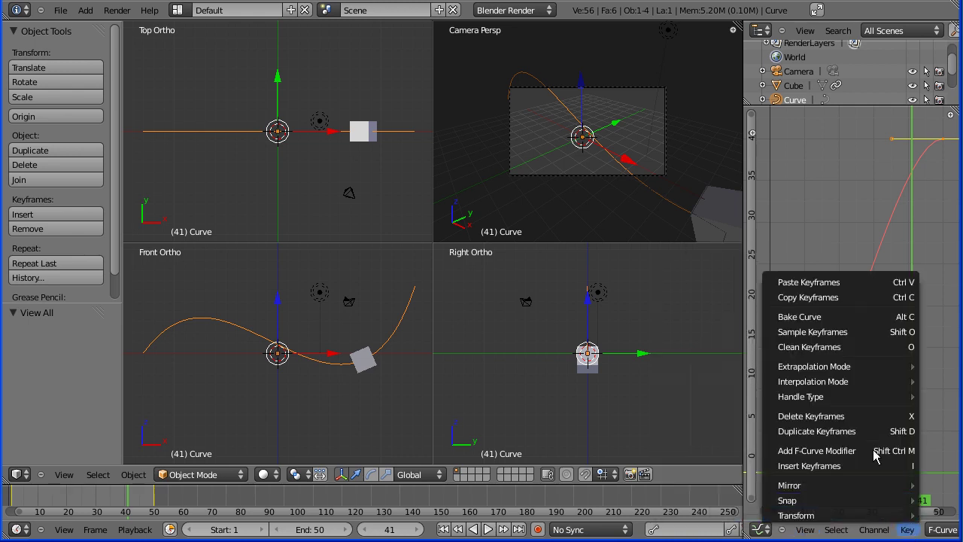
pyautogui.moveTo(834, 386)
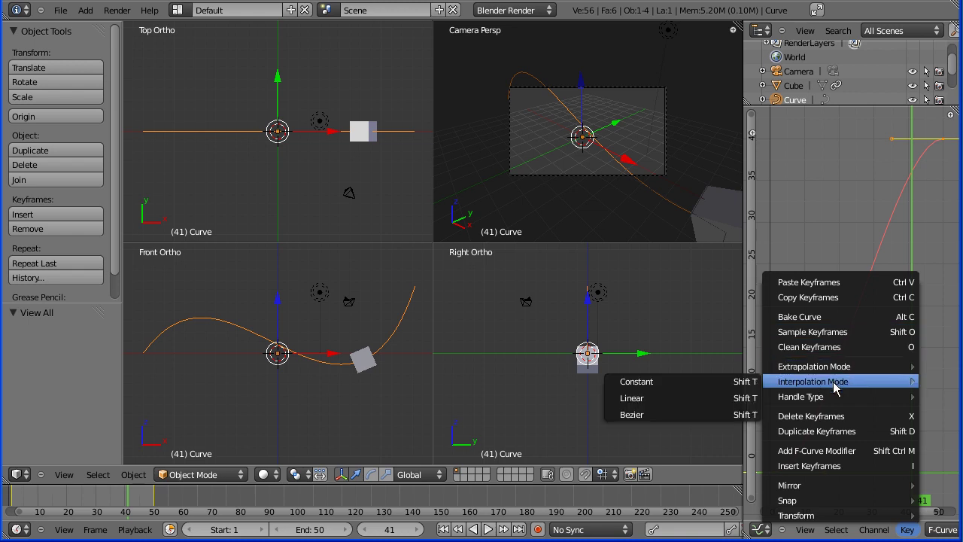
pyautogui.click(684, 397)
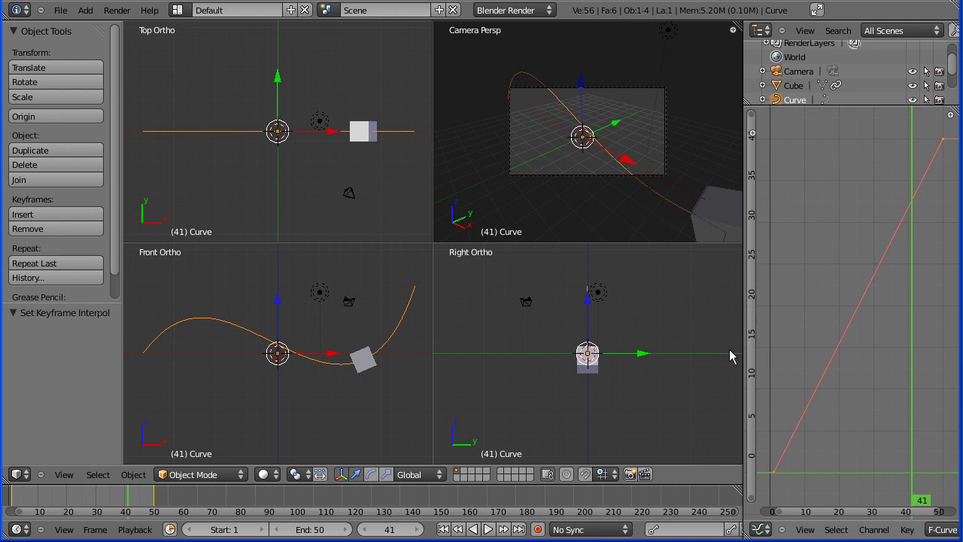
# Step: Replay the animation from frame 1 to check the cube's motion with linear interpolation, and stop playback
pyautogui.click(443, 529)
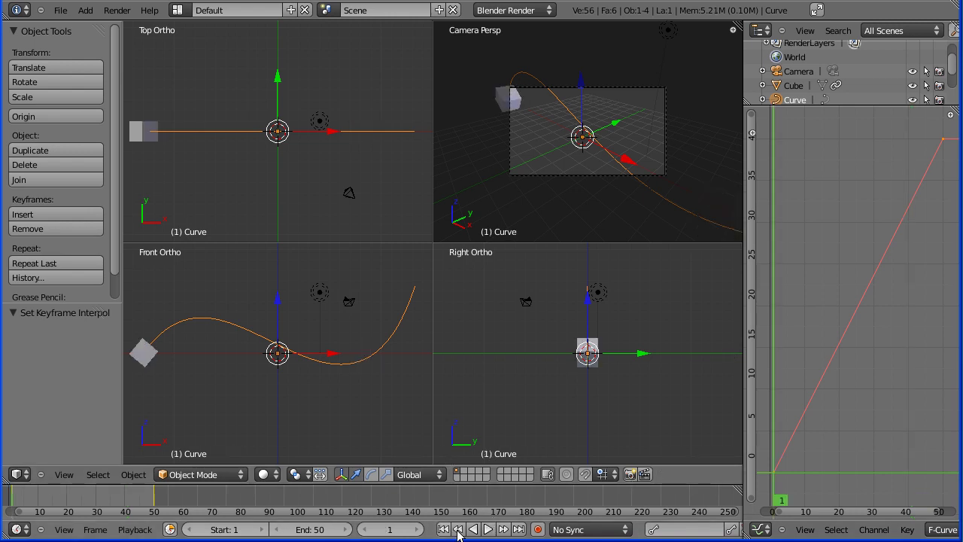
pyautogui.click(489, 530)
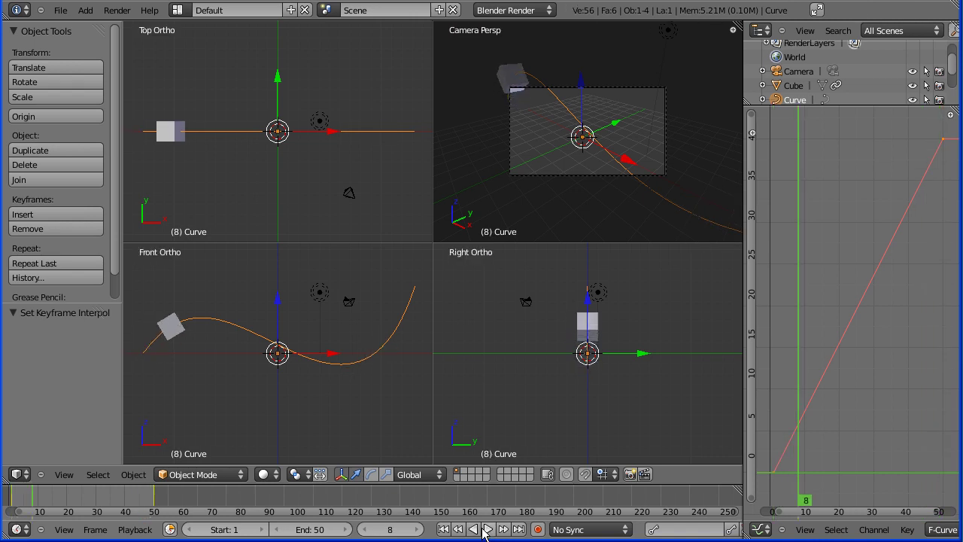
pyautogui.click(482, 530)
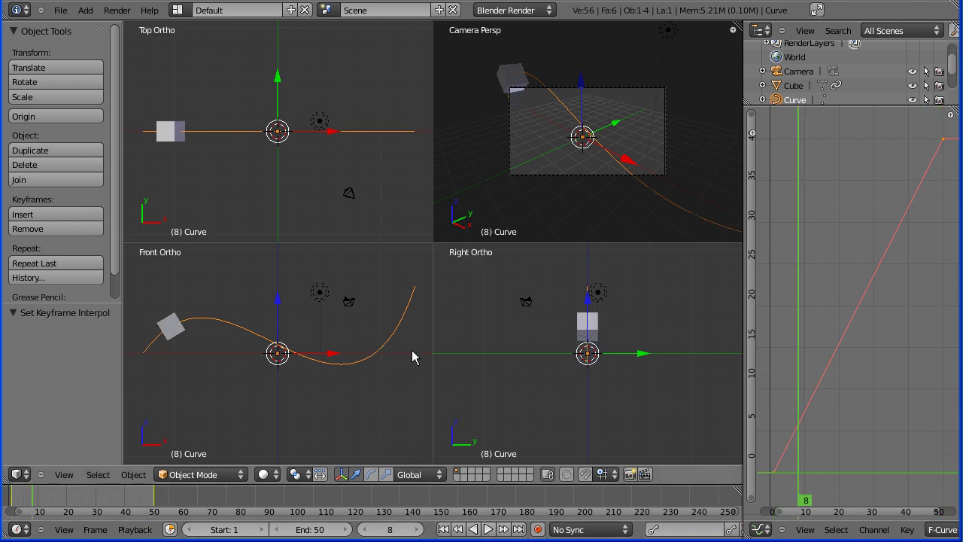